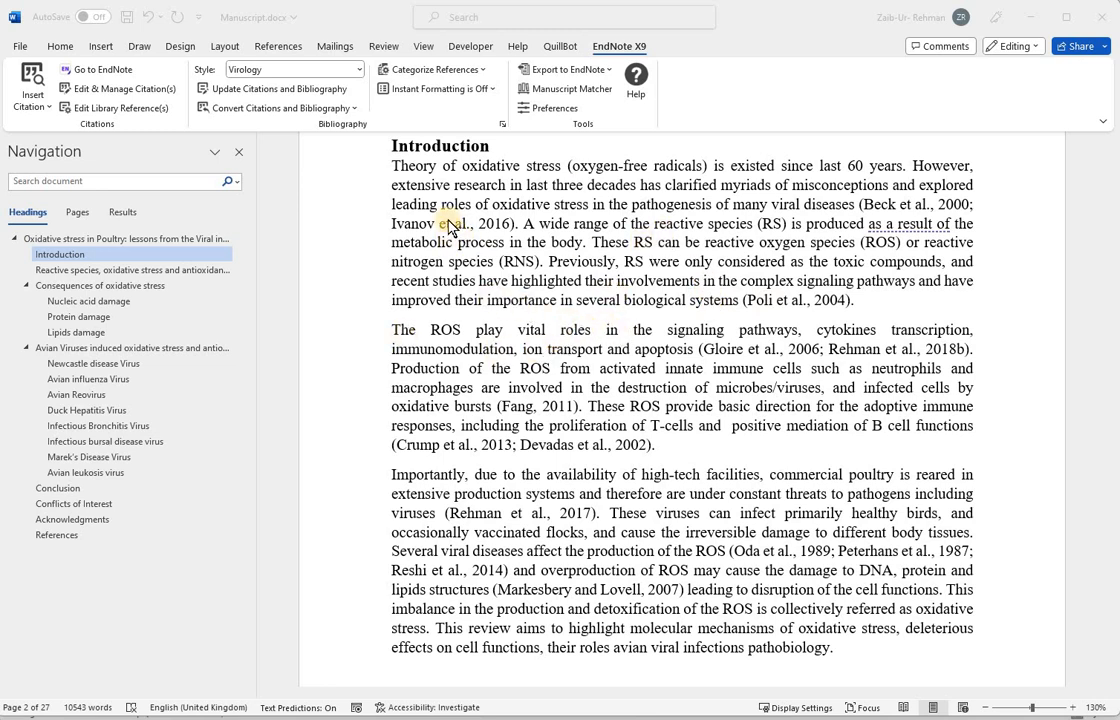
- Check the Cell entries in the full EndNote style list, and close the list without choosing a style
left_click(516, 281)
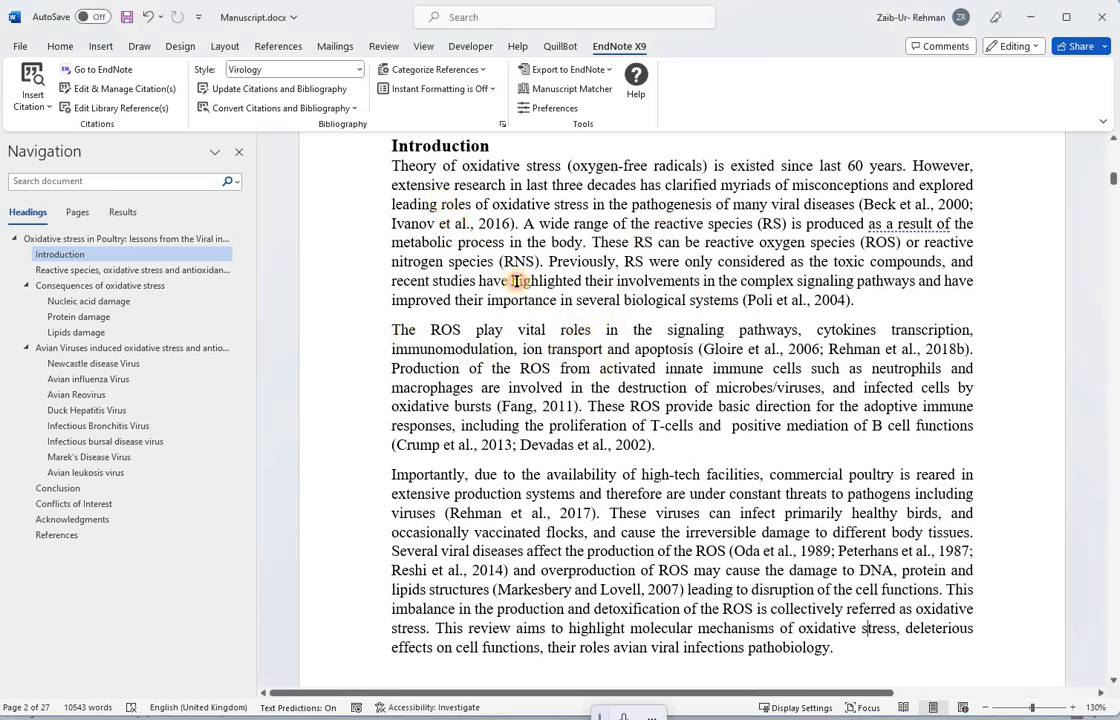
left_click(326, 72)
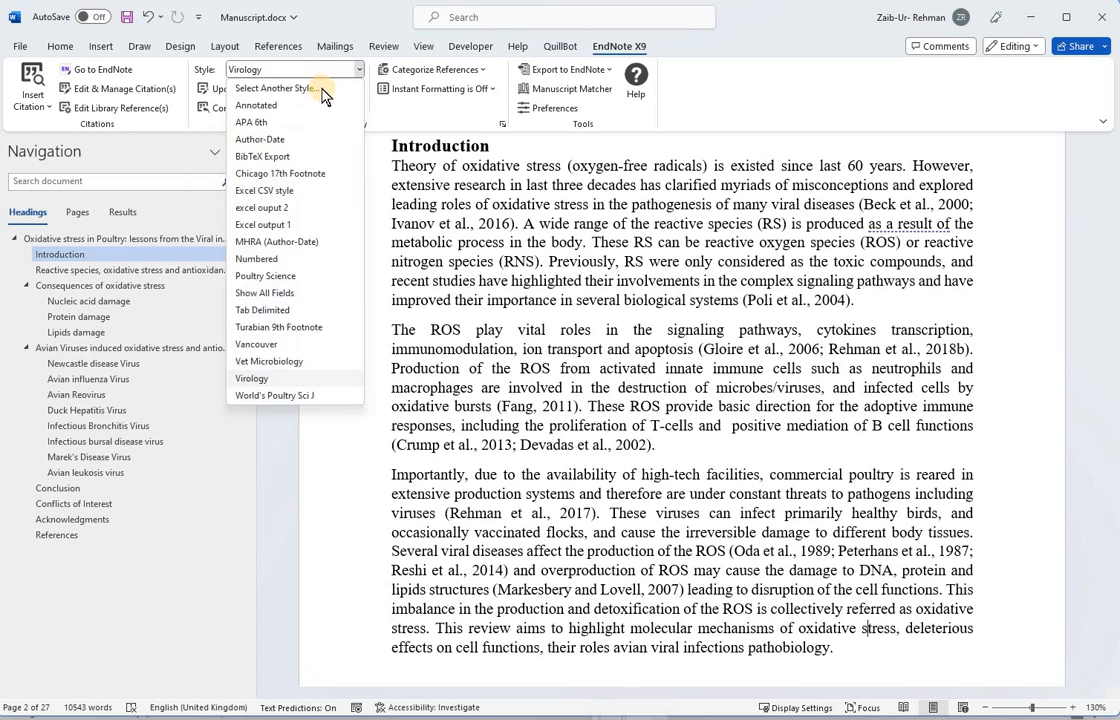
left_click(488, 268)
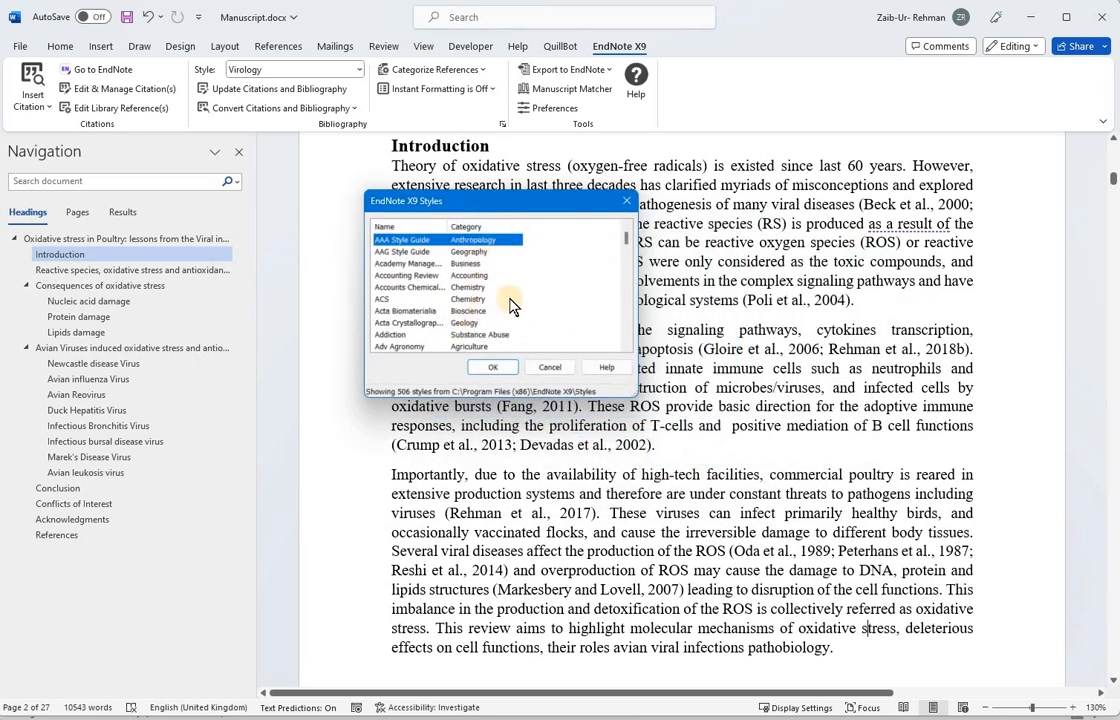
key("c")
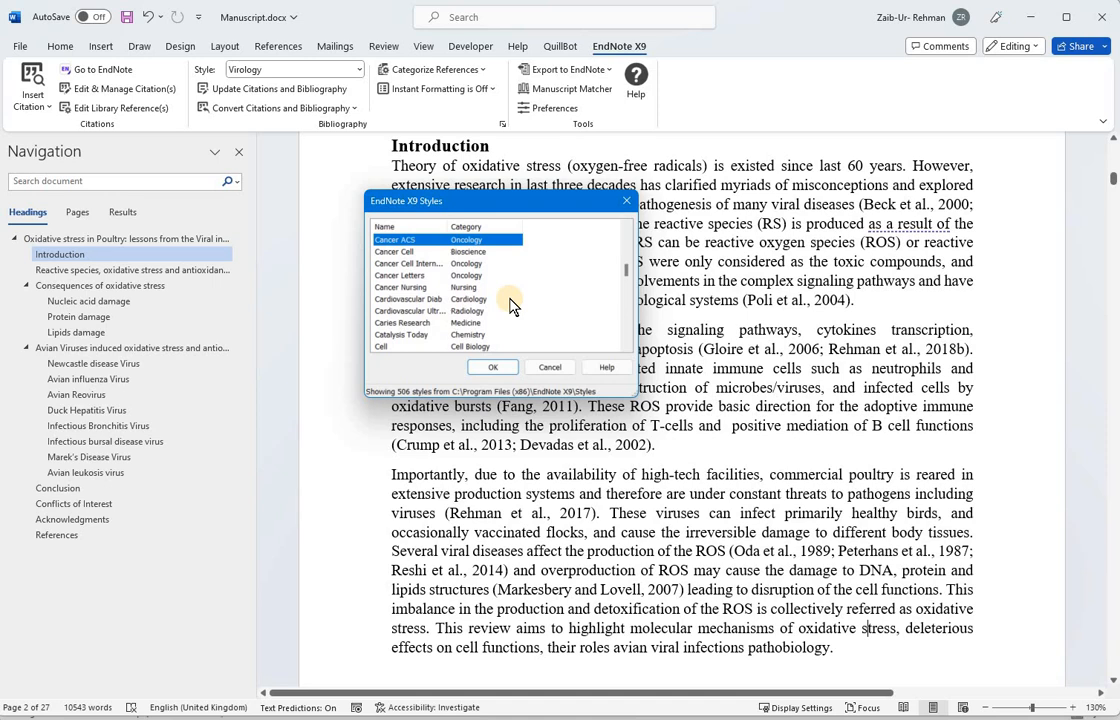
key("Down")
key("Down")
key("Down")
key("Down")
key("Down")
key("Down")
key("Down")
key("Down")
key("Down")
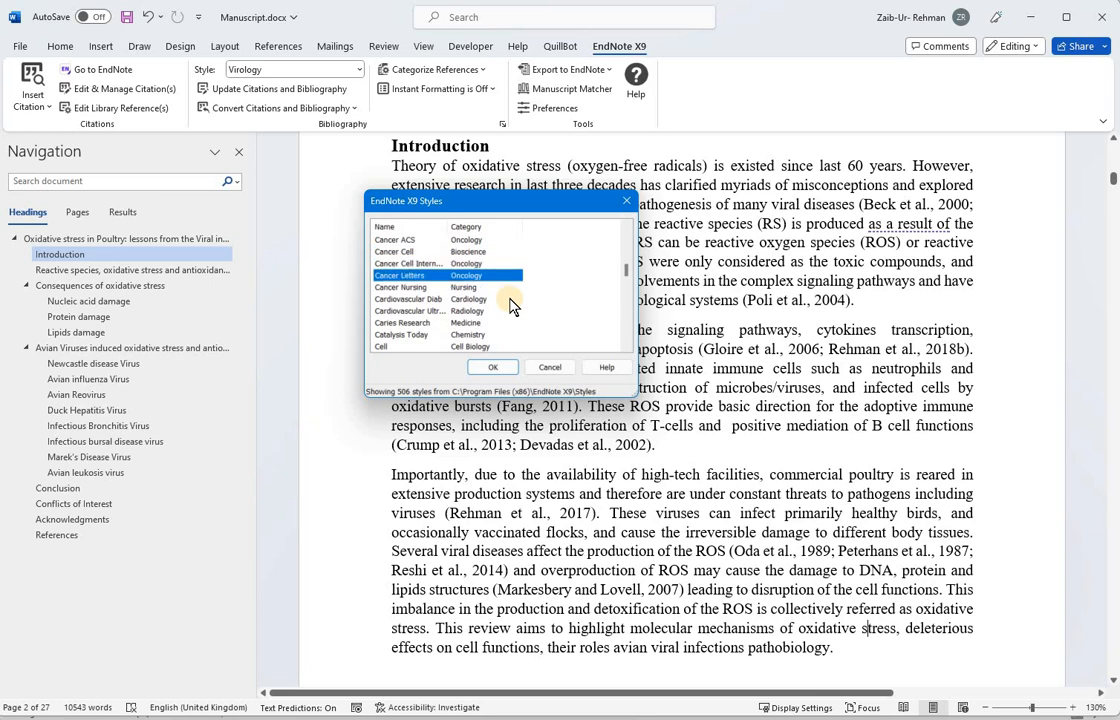
key("Down")
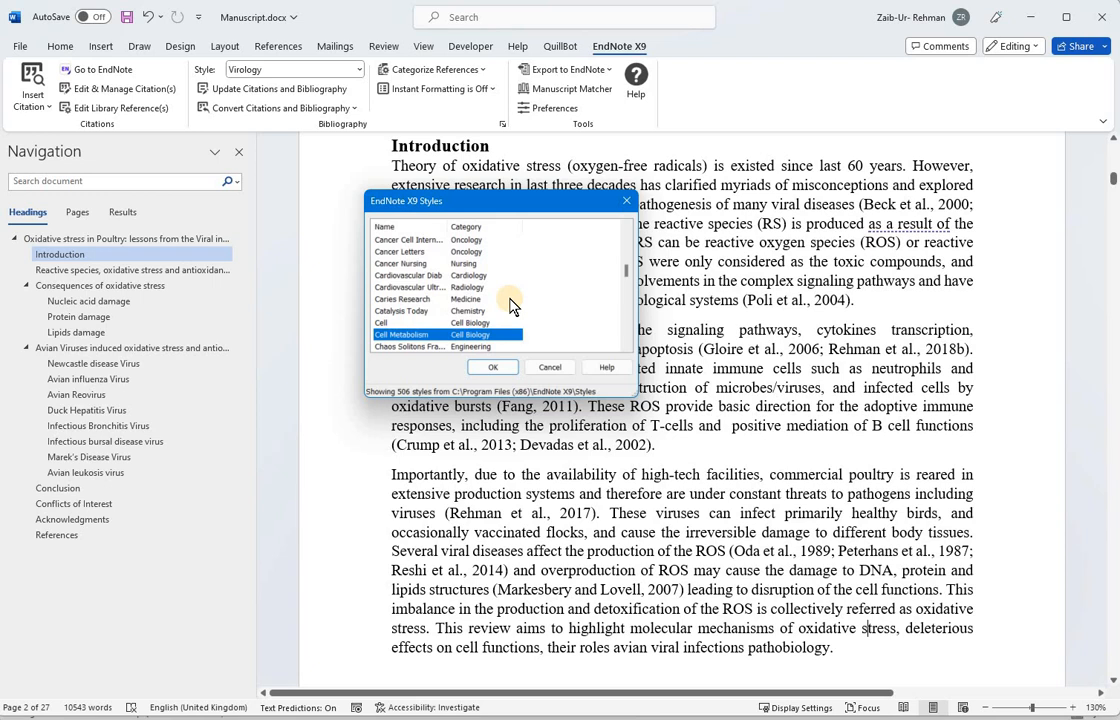
left_click(570, 372)
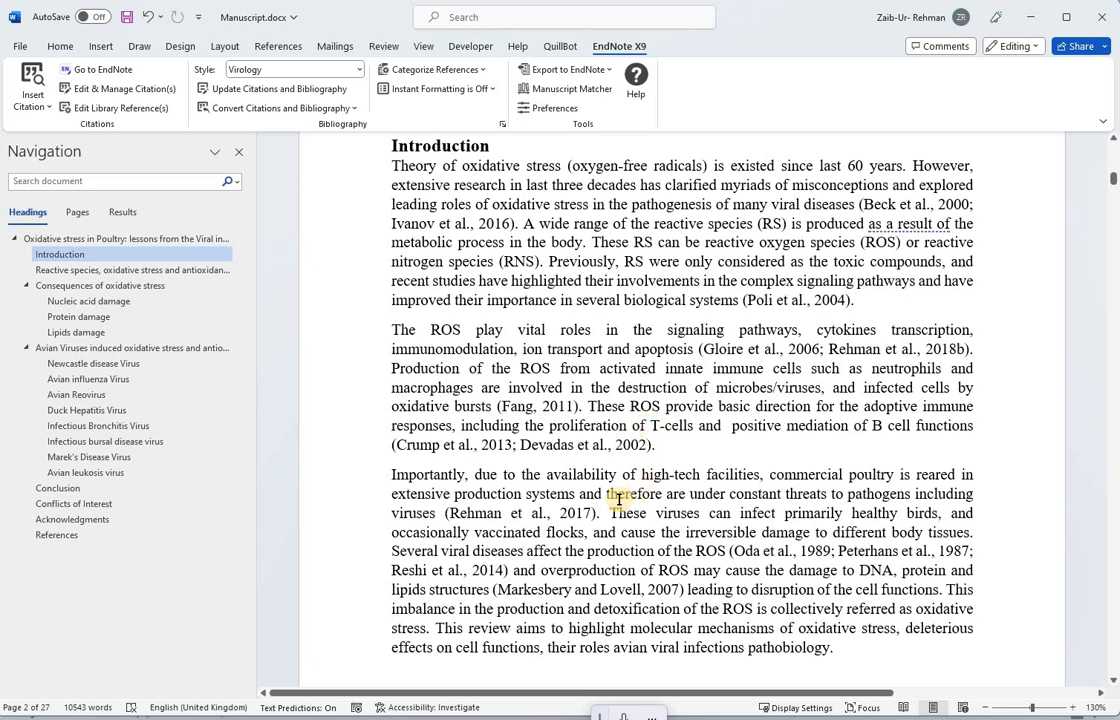
- Switch to Chrome and search the web for "cell host and microbe endnote style"
mouse_move(497, 716)
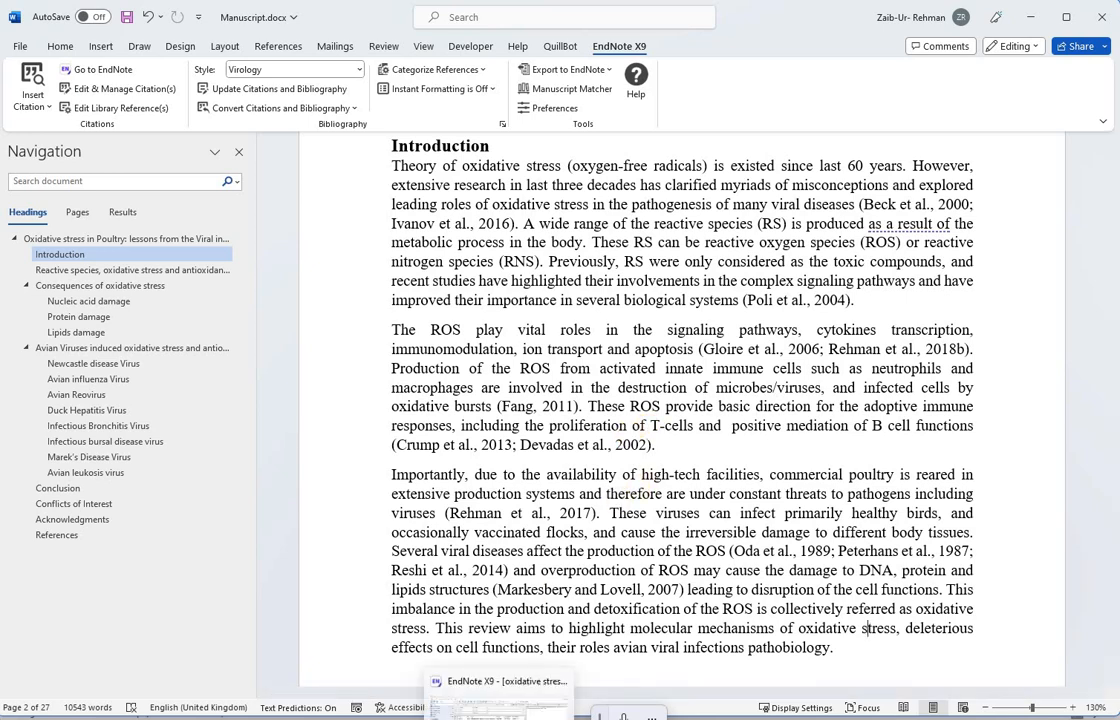
left_click(303, 717)
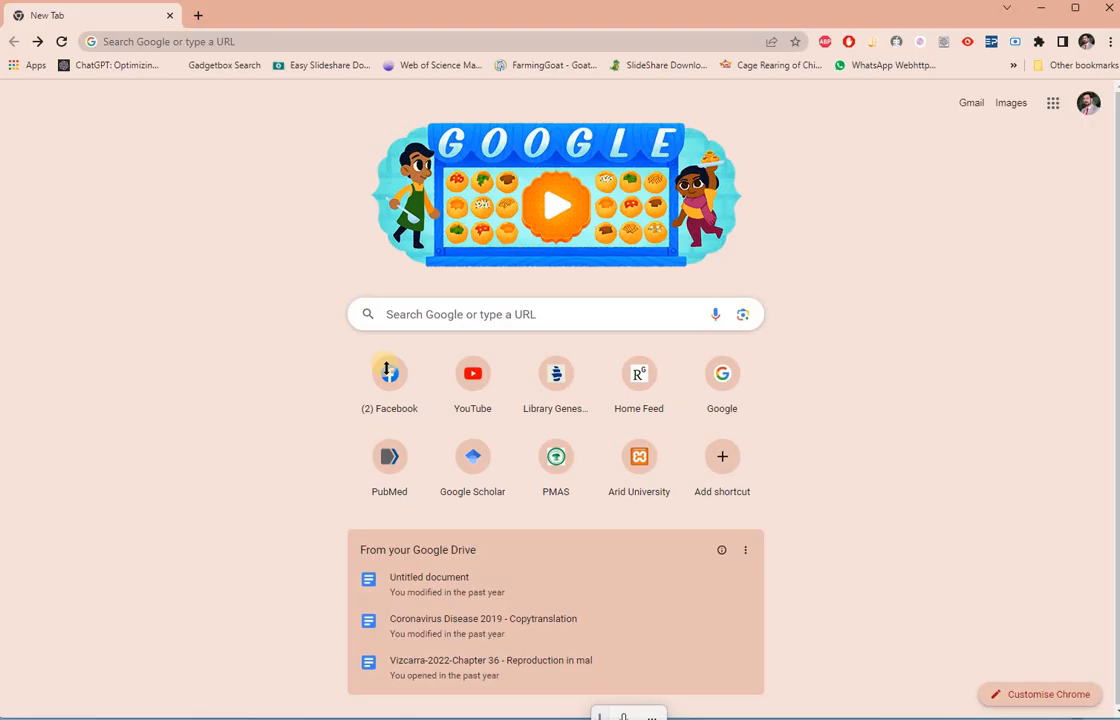
left_click(259, 44)
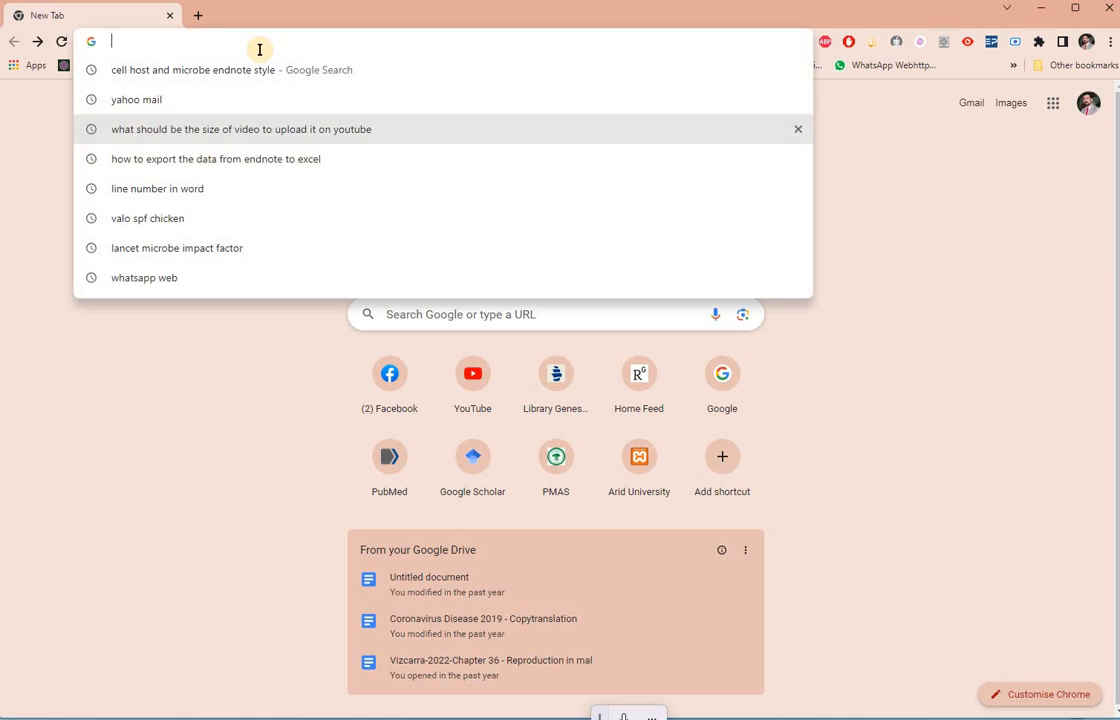
type("cell host and microbe endnote style")
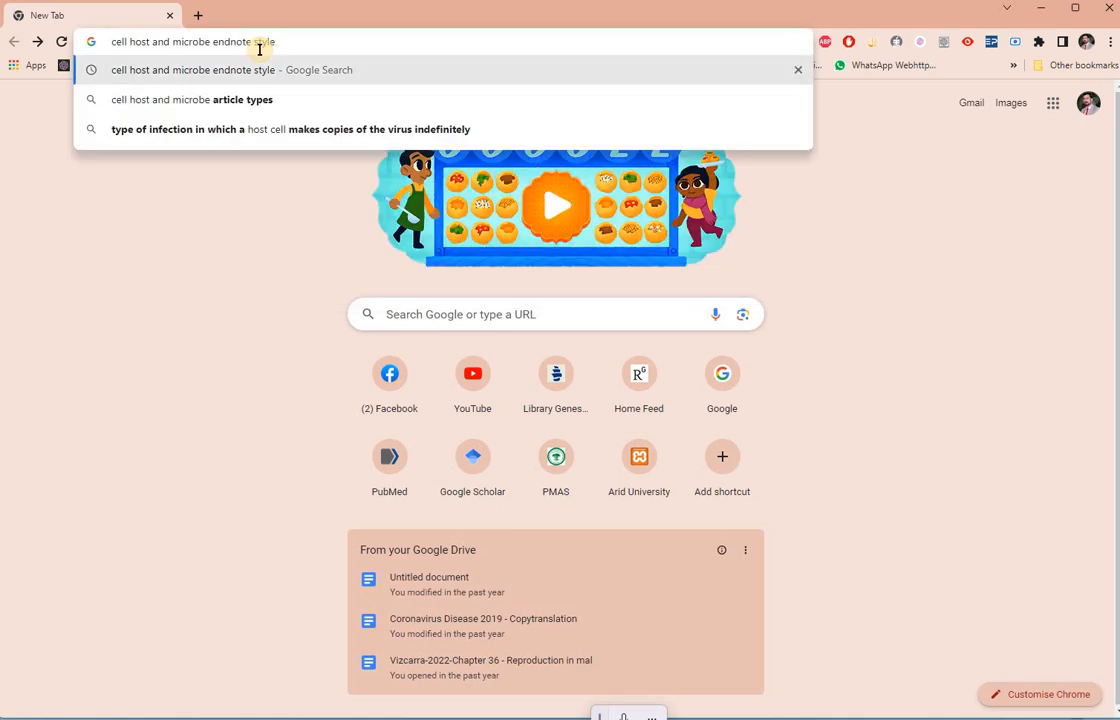
key("Return")
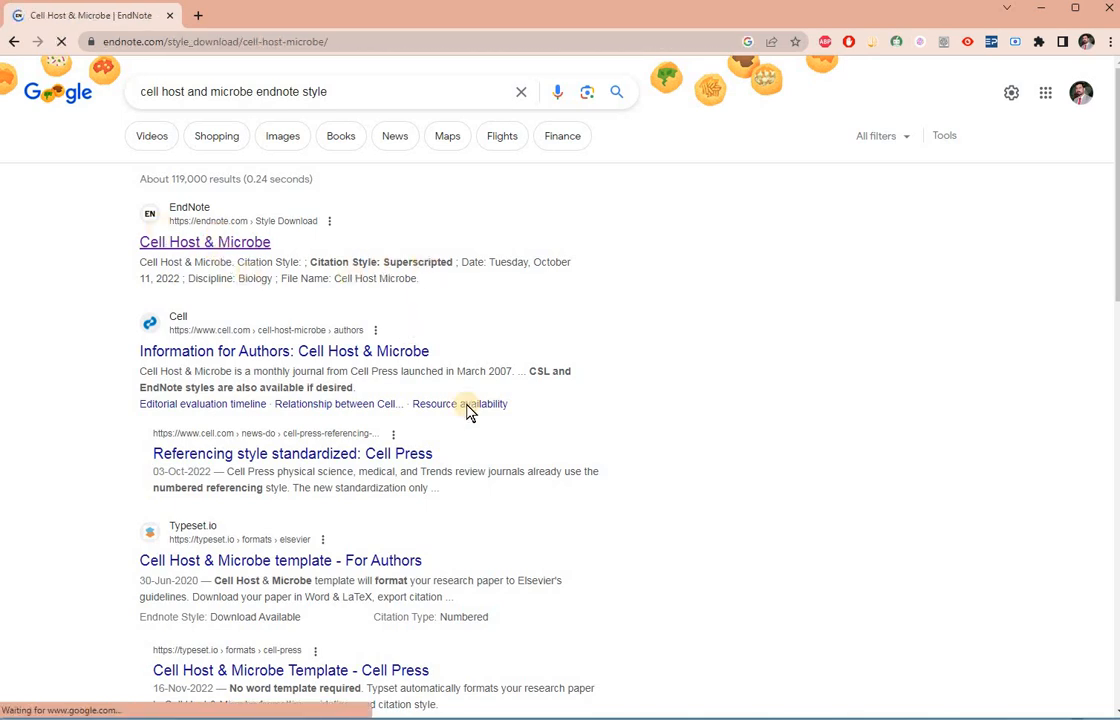
- Download the Cell Host & Microbe style from its EndNote page and open Cell Host Microbe.ens from the Downloads folder in EndNote
scroll(396, 322, "down", 3)
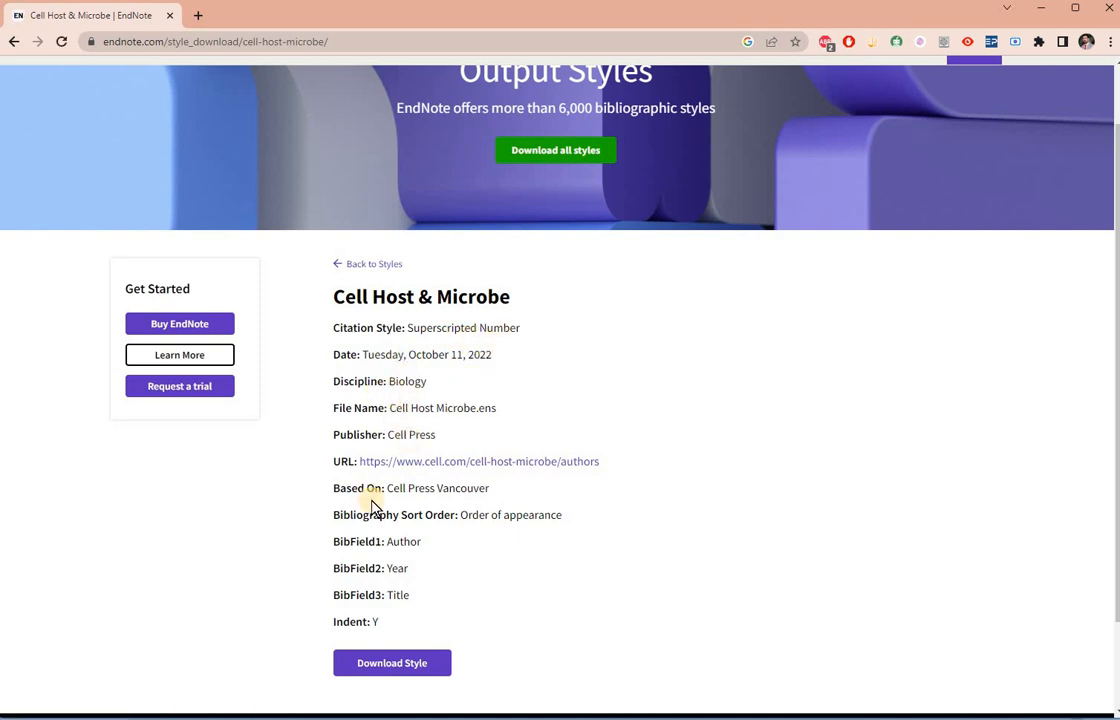
scroll(423, 512, "down", 2)
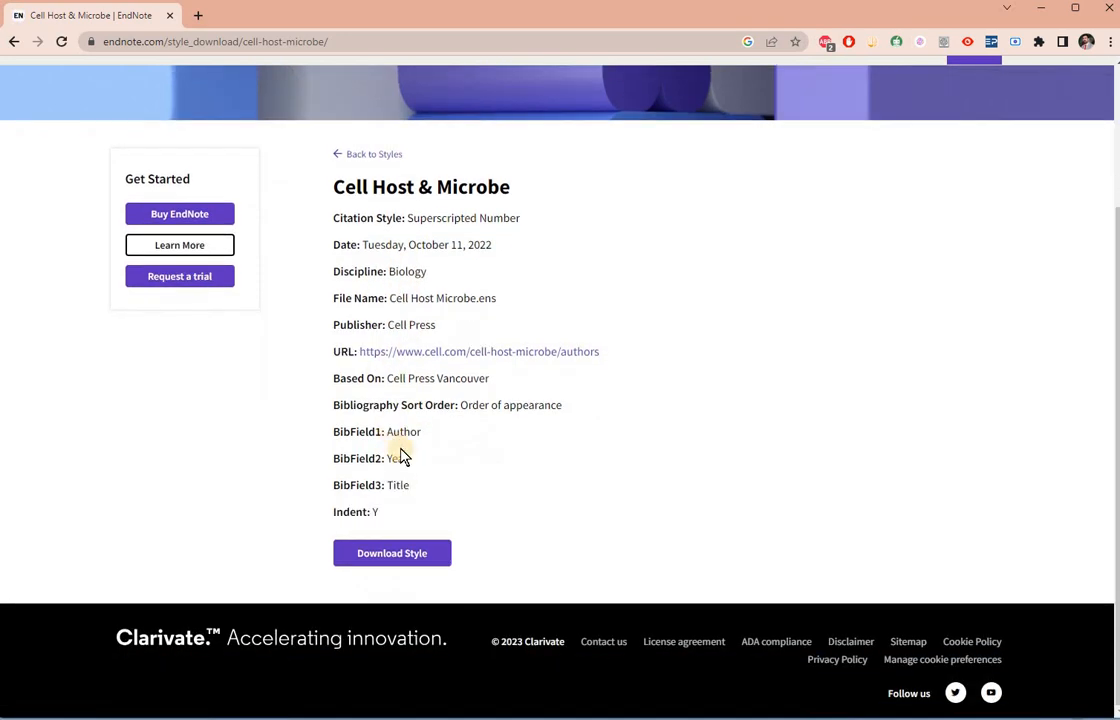
left_click(425, 558)
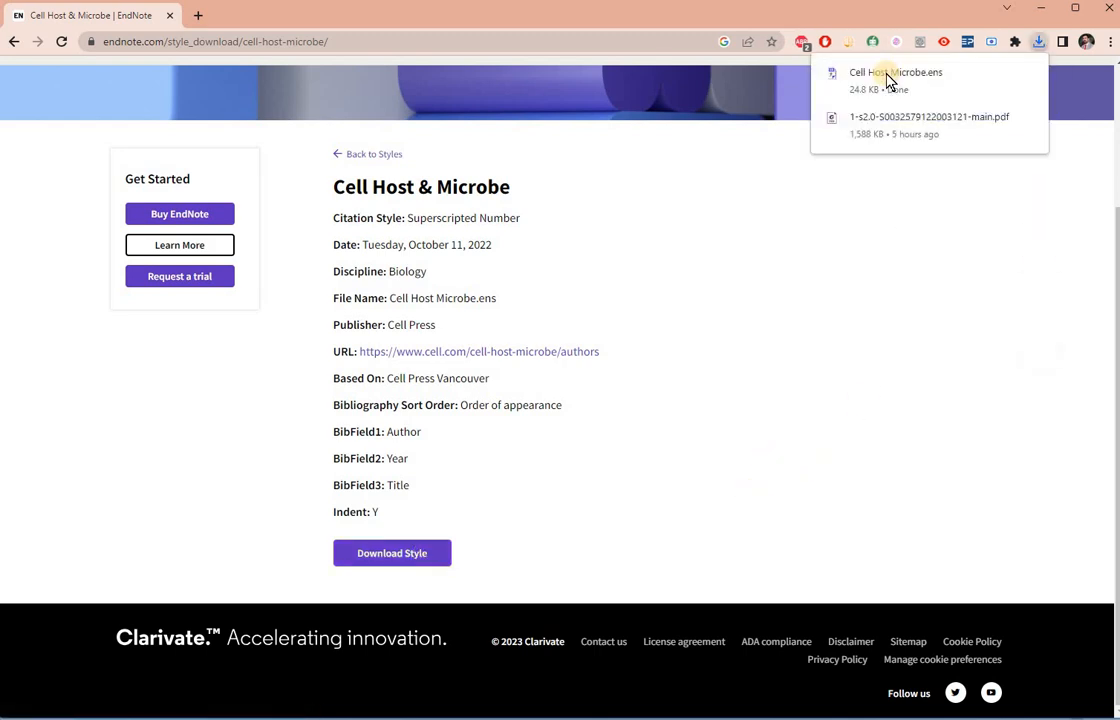
left_click(1001, 74)
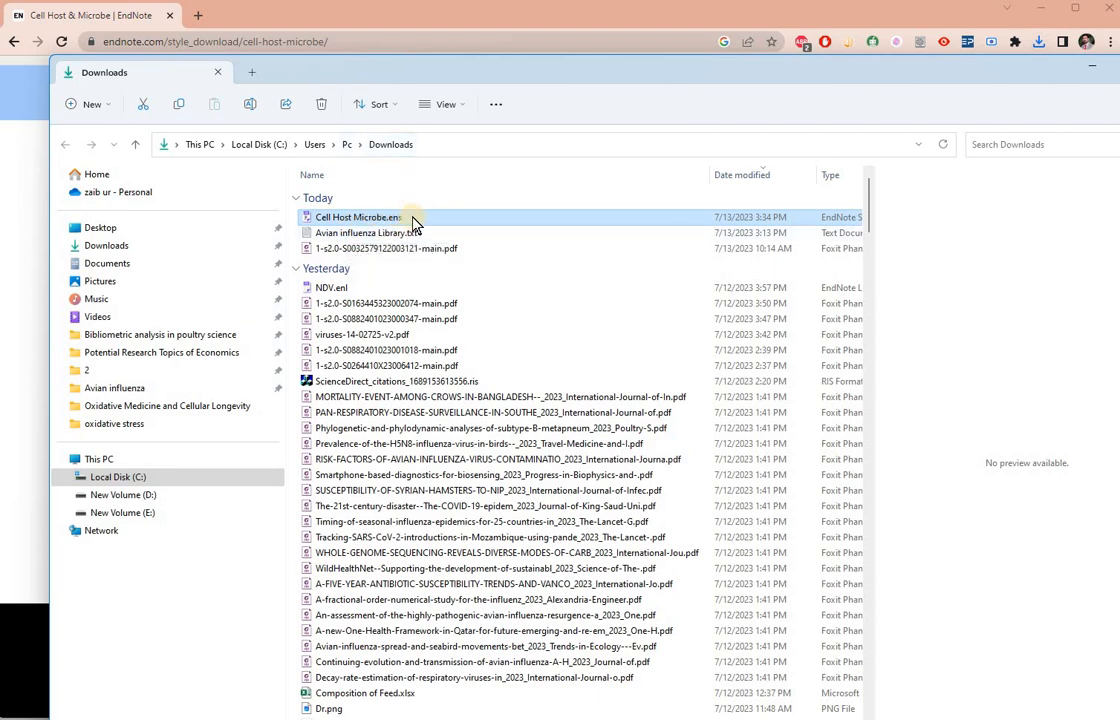
double_click(502, 220)
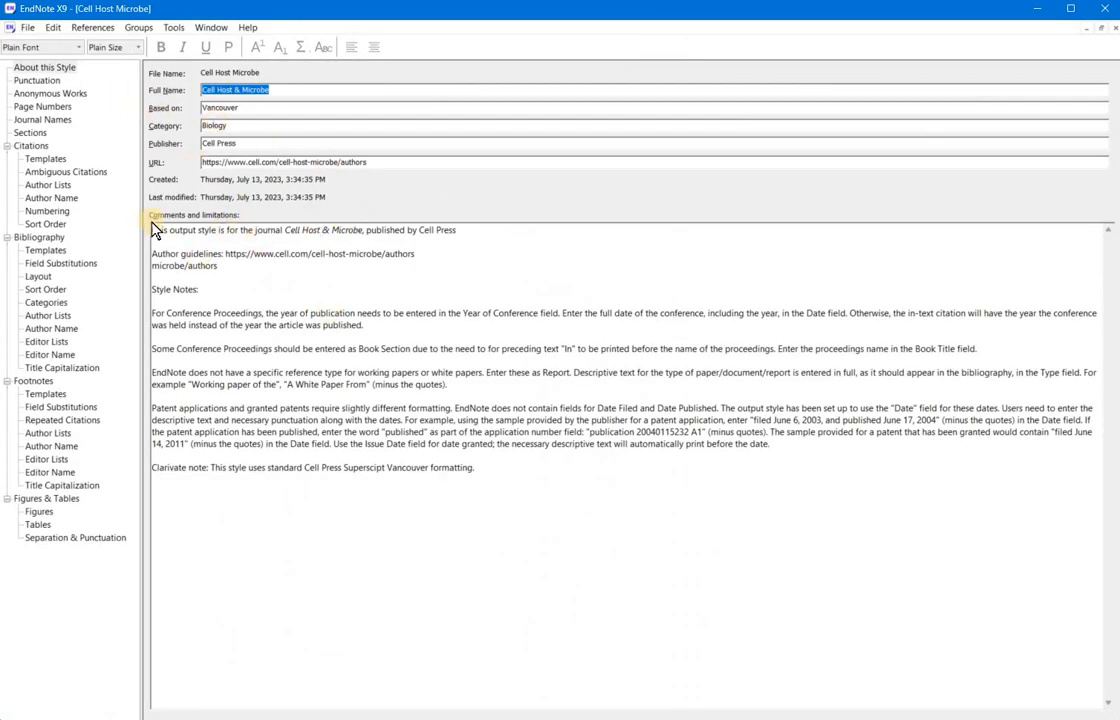
- Save the opened style under the name Cell Host Microbe and close the style window
left_click(30, 28)
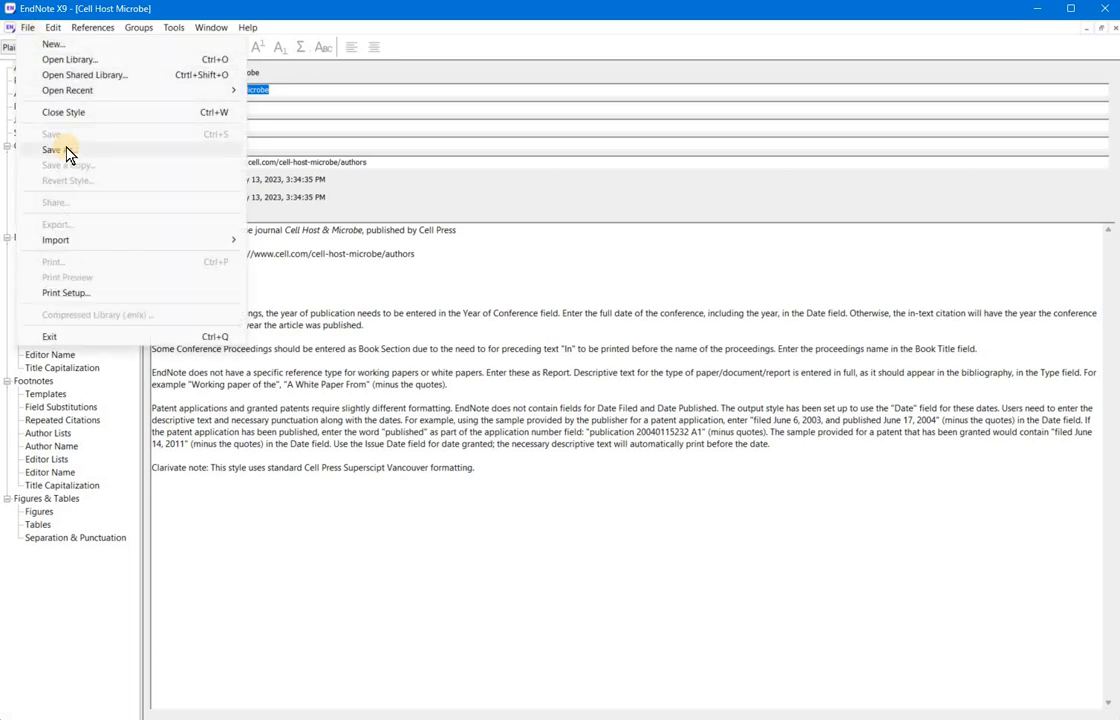
left_click(66, 151)
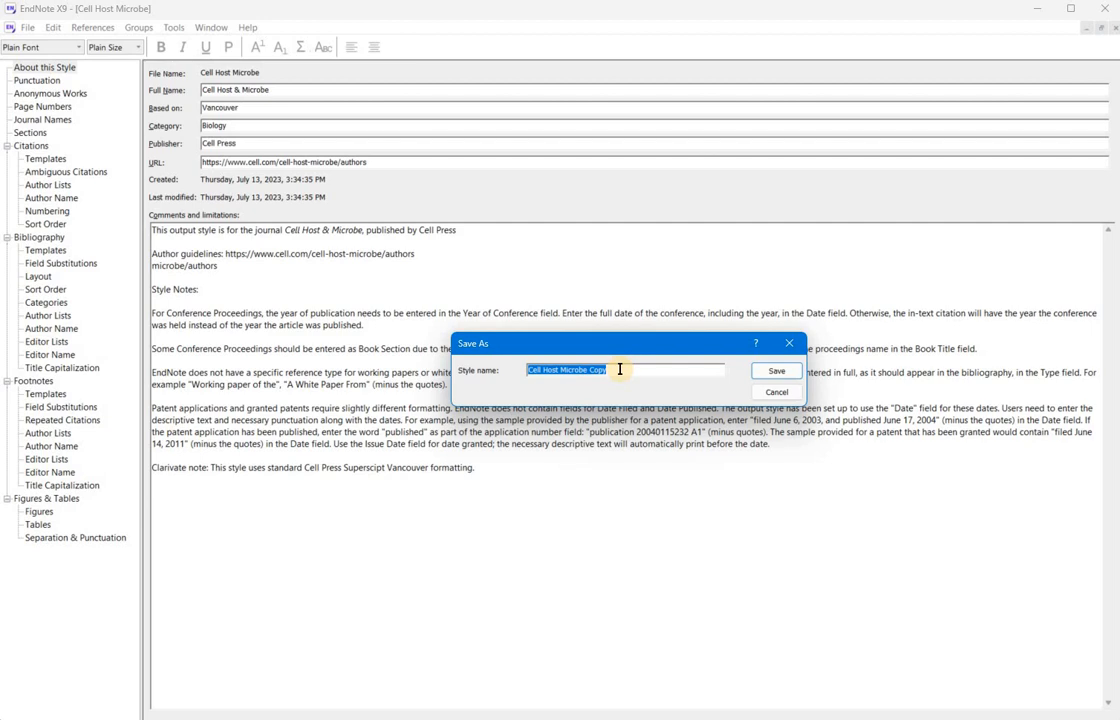
left_click(619, 369)
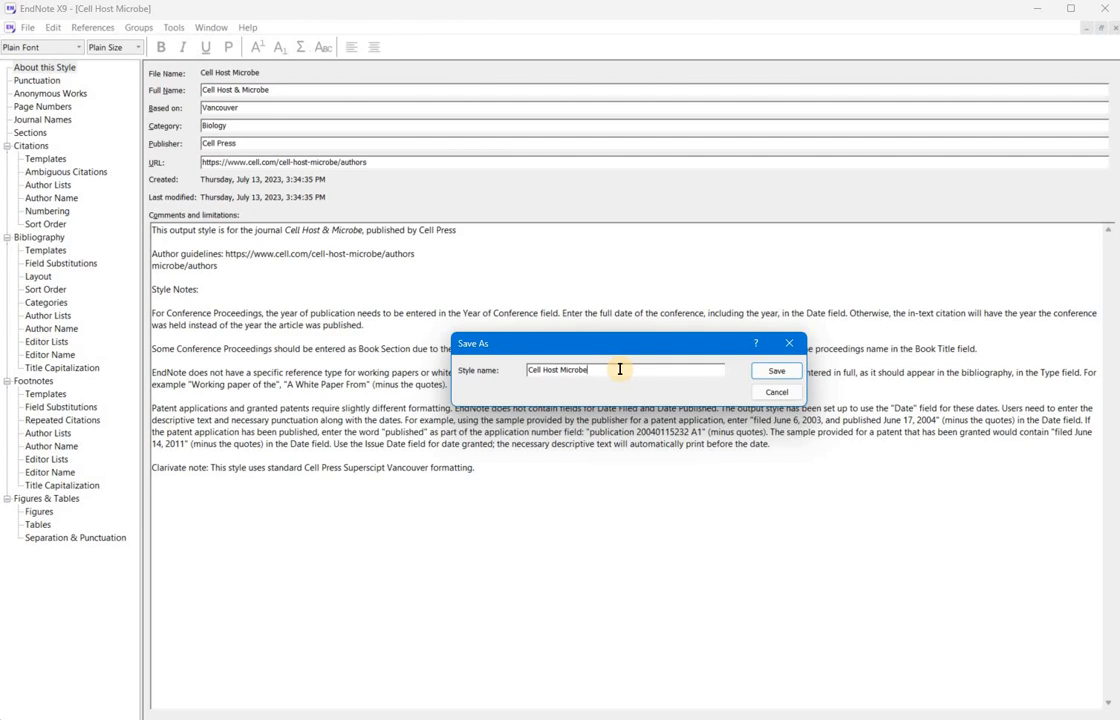
left_click(788, 374)
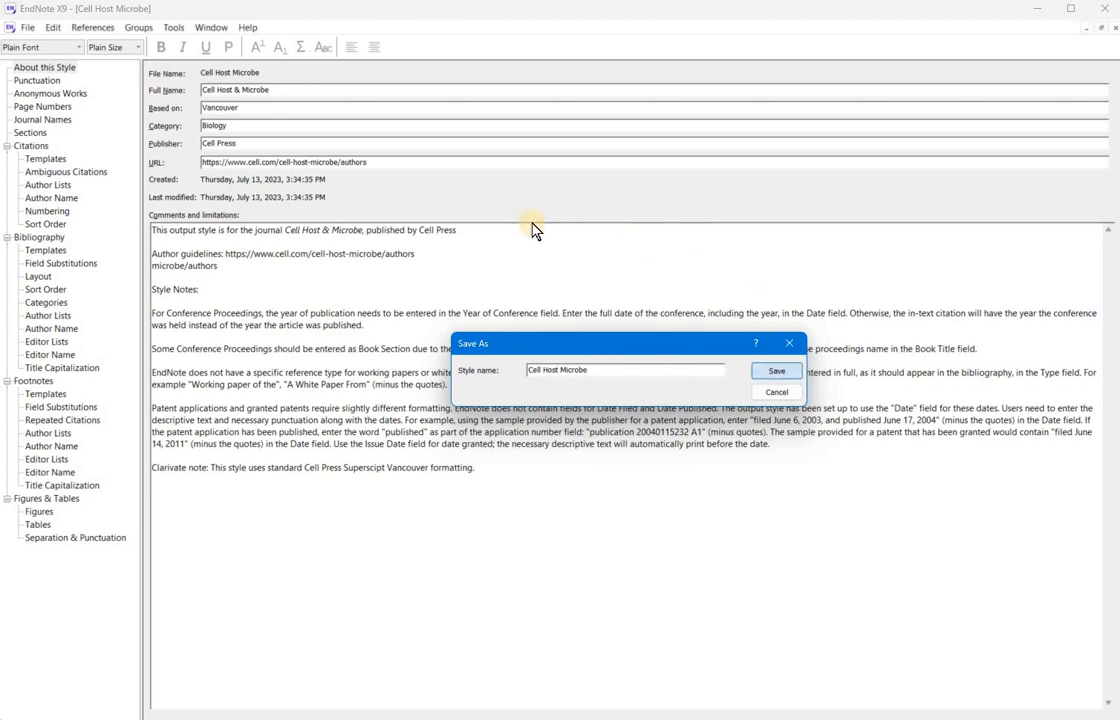
left_click(1113, 29)
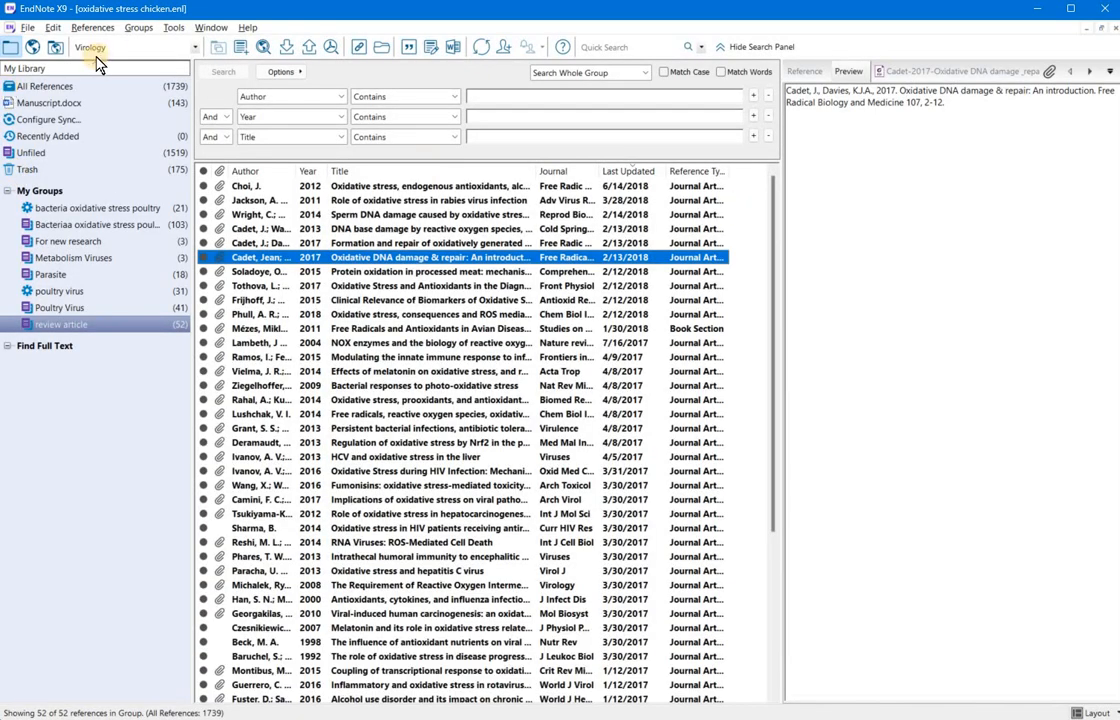
- Choose Cell Host Microbe as the output style of the EndNote library from the full style list
left_click(115, 47)
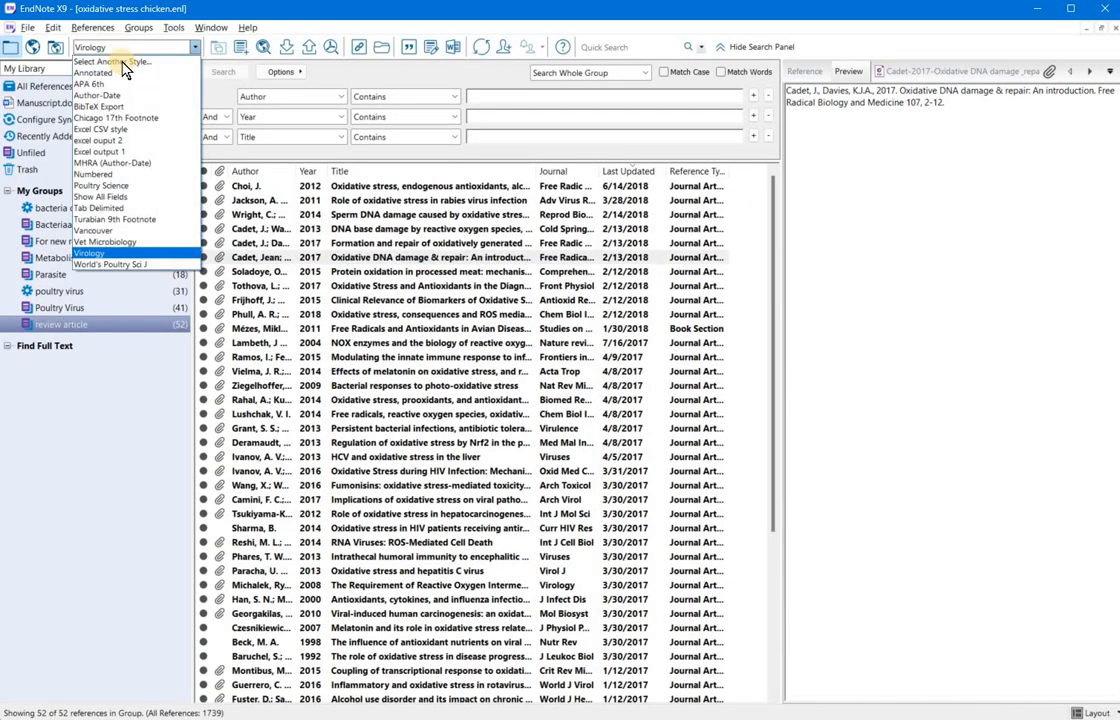
left_click(118, 62)
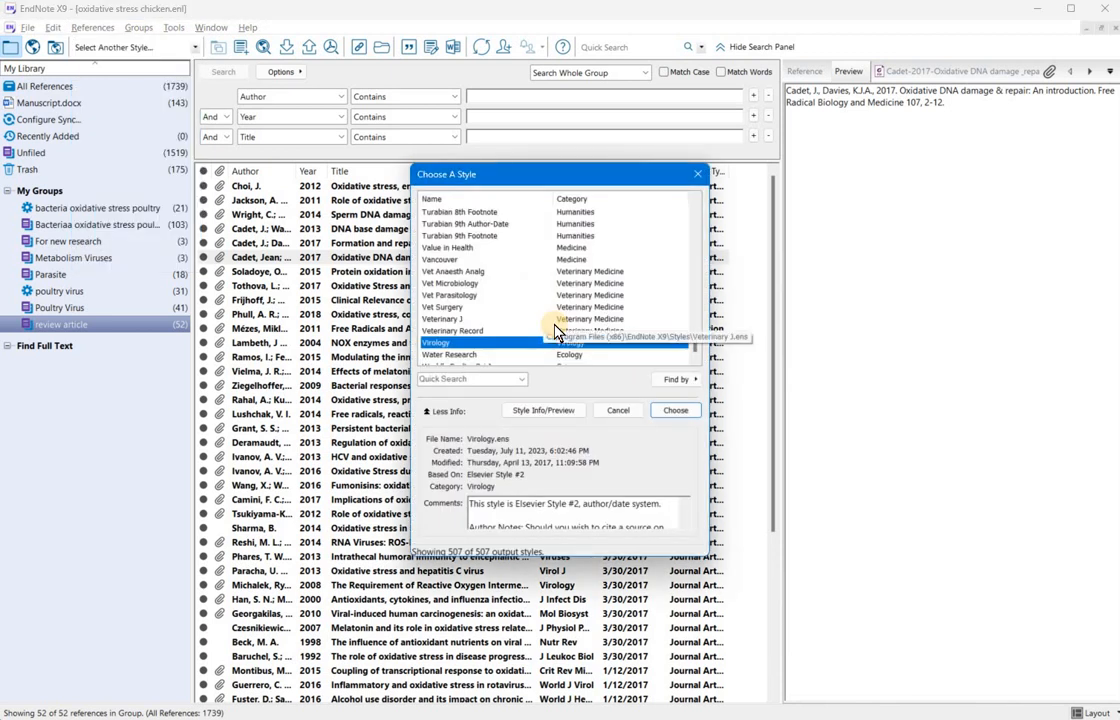
key("c")
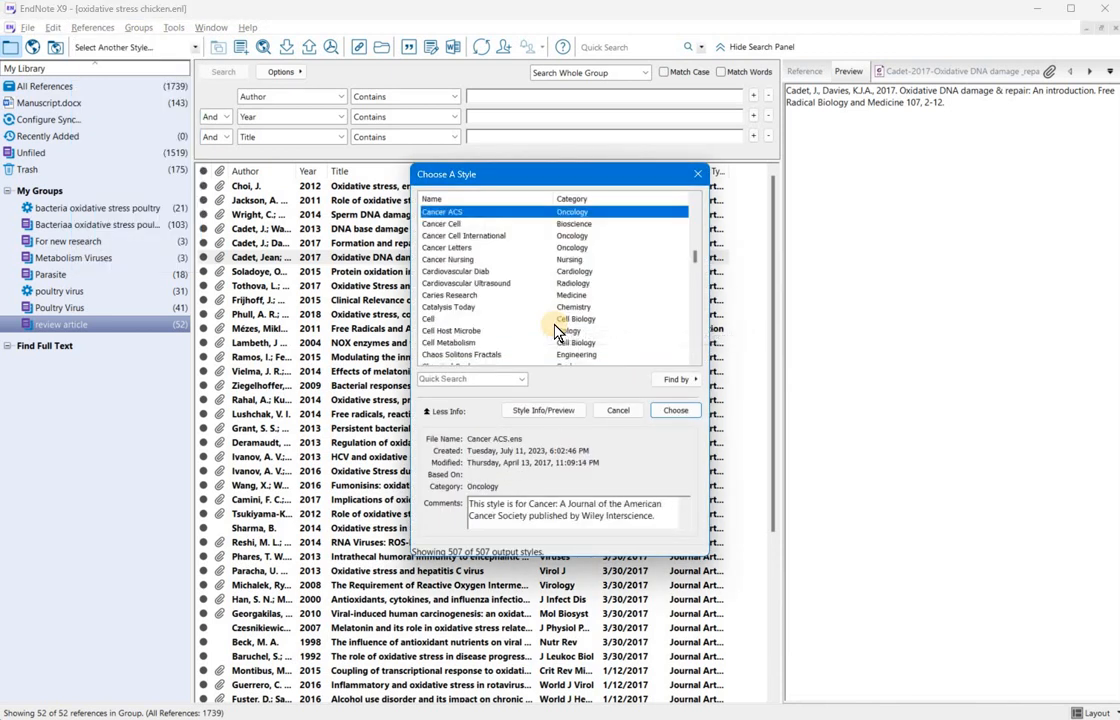
key("Down")
key("Down")
key("Down")
key("Down")
key("Down")
key("Down")
key("Down")
key("Down")
key("Down")
key("Down")
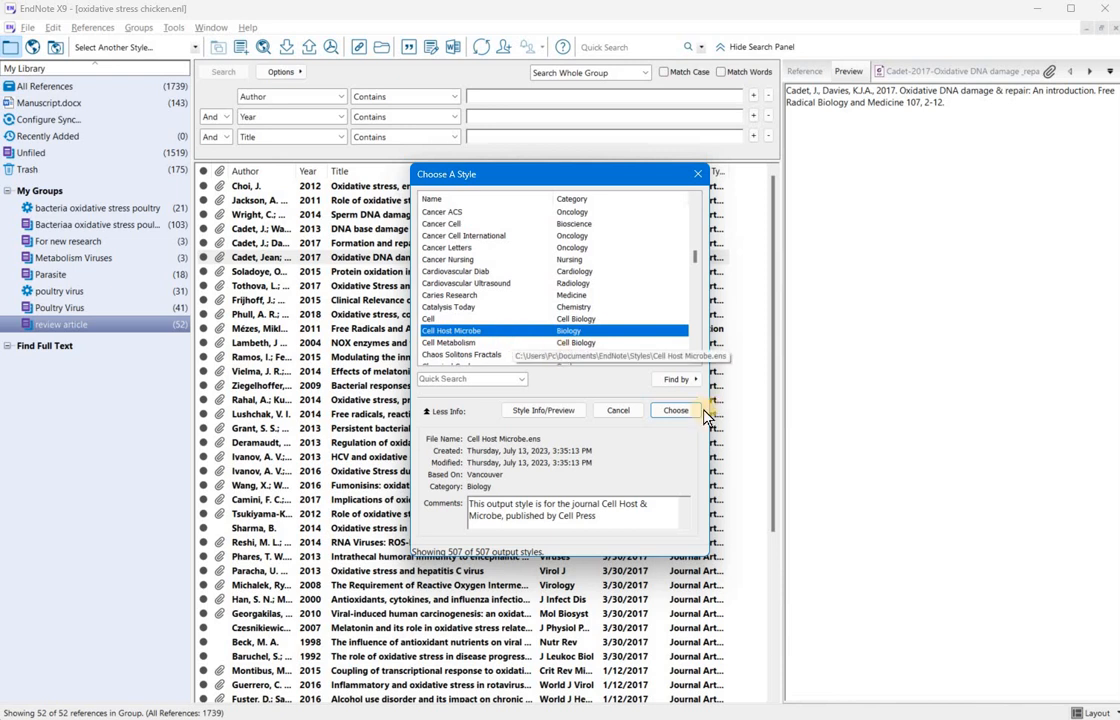
left_click(549, 413)
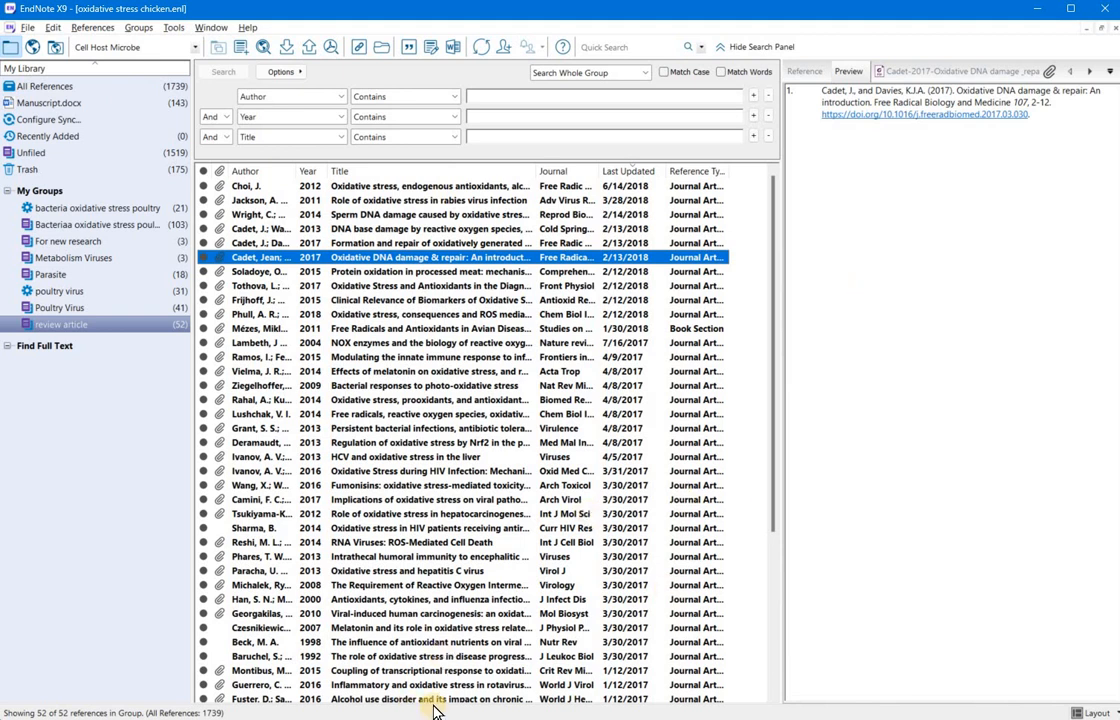
- Switch to Word and apply the Cell Host Microbe style from the full EndNote style list to the manuscript's citations
left_click(336, 719)
left_click(430, 714)
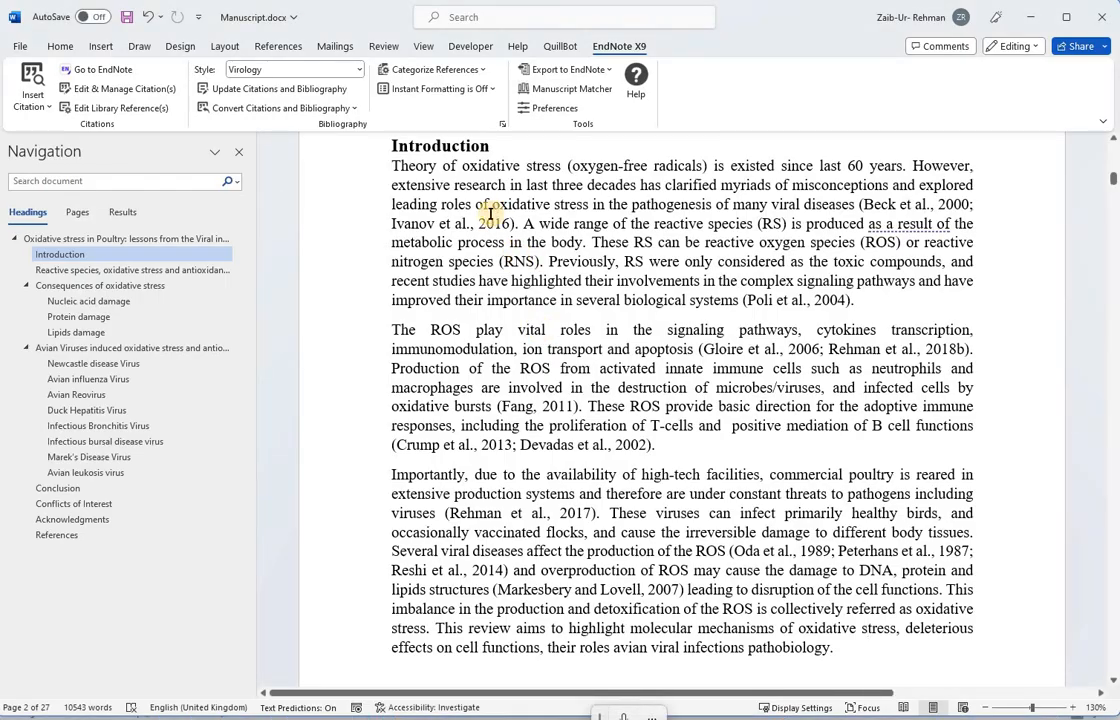
left_click(356, 70)
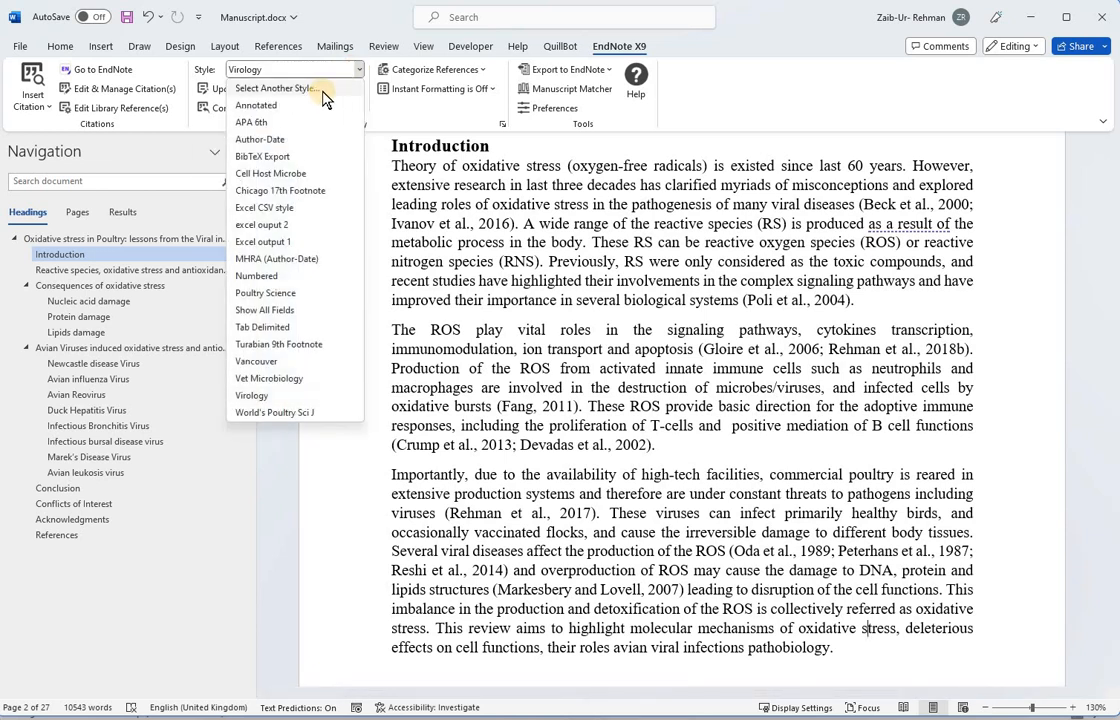
left_click(577, 321)
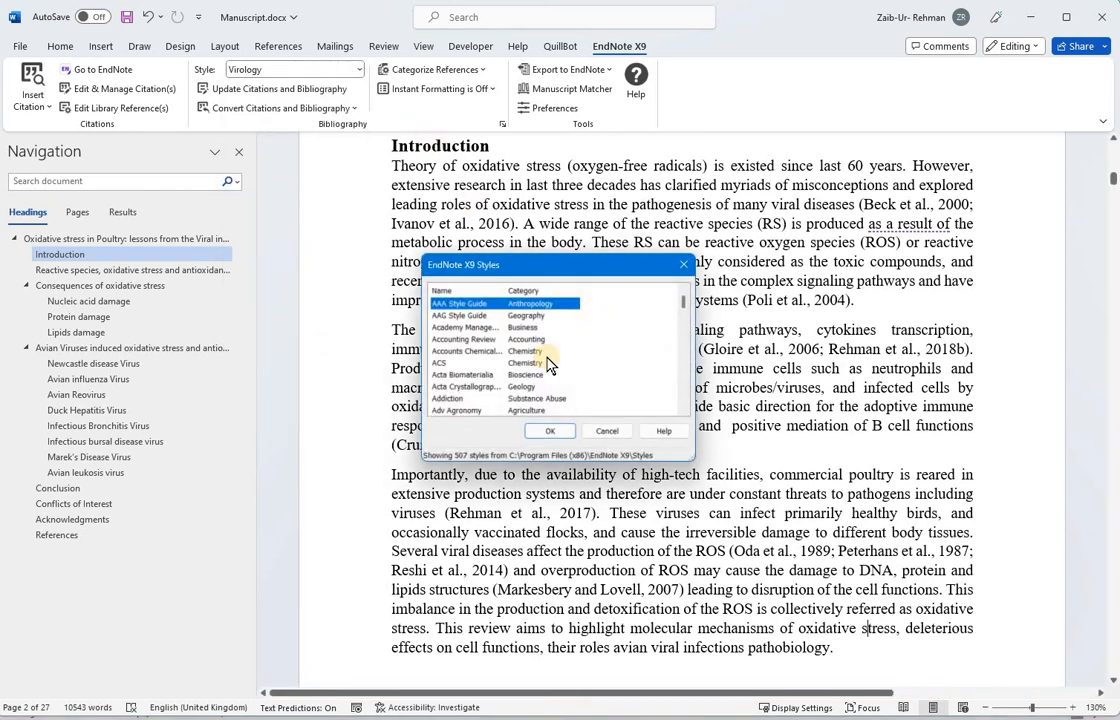
key("c")
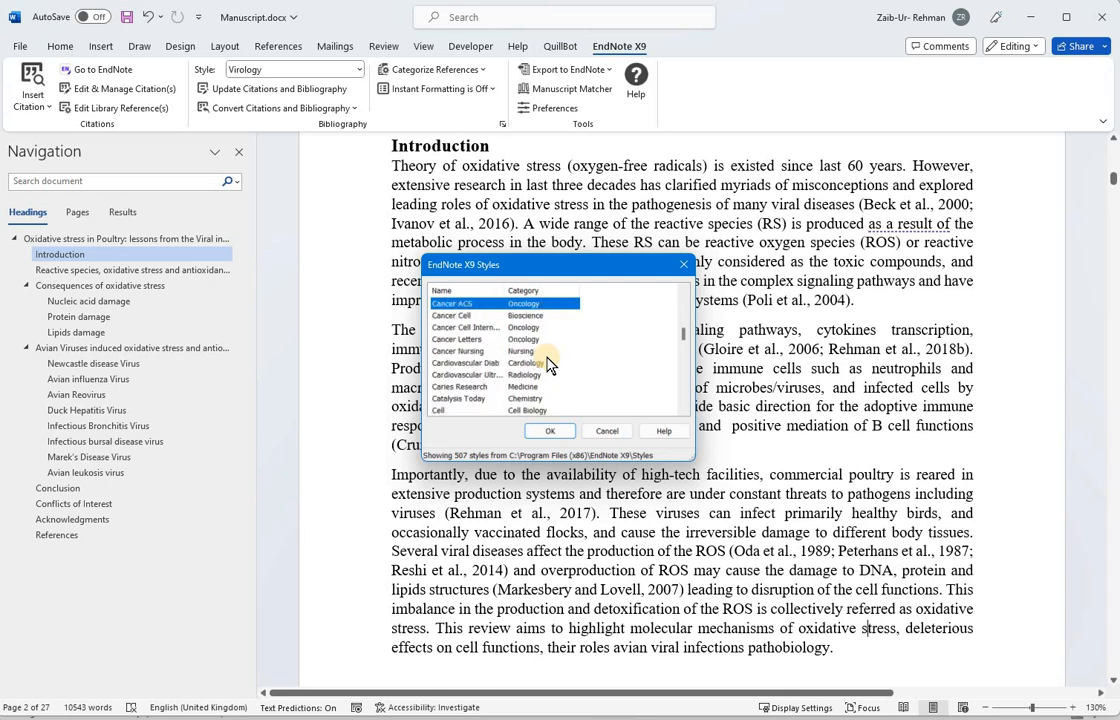
key("Down")
key("Down")
key("Down")
key("Down")
key("Down")
key("Down")
key("Down")
key("Down")
key("Down")
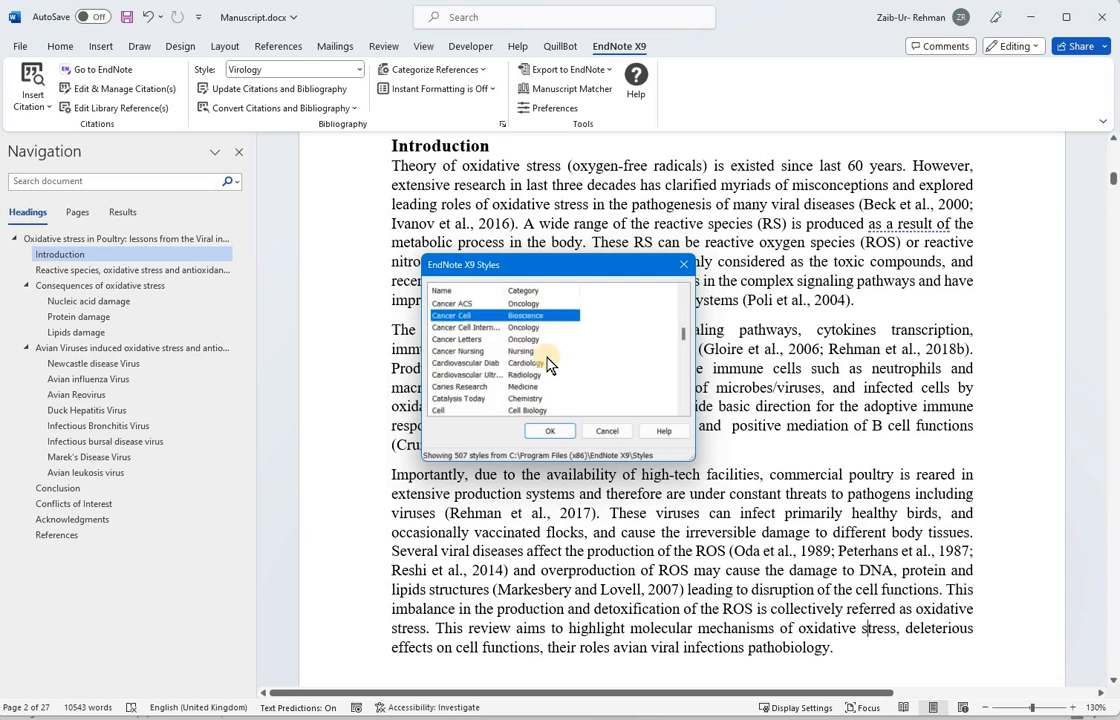
key("Down")
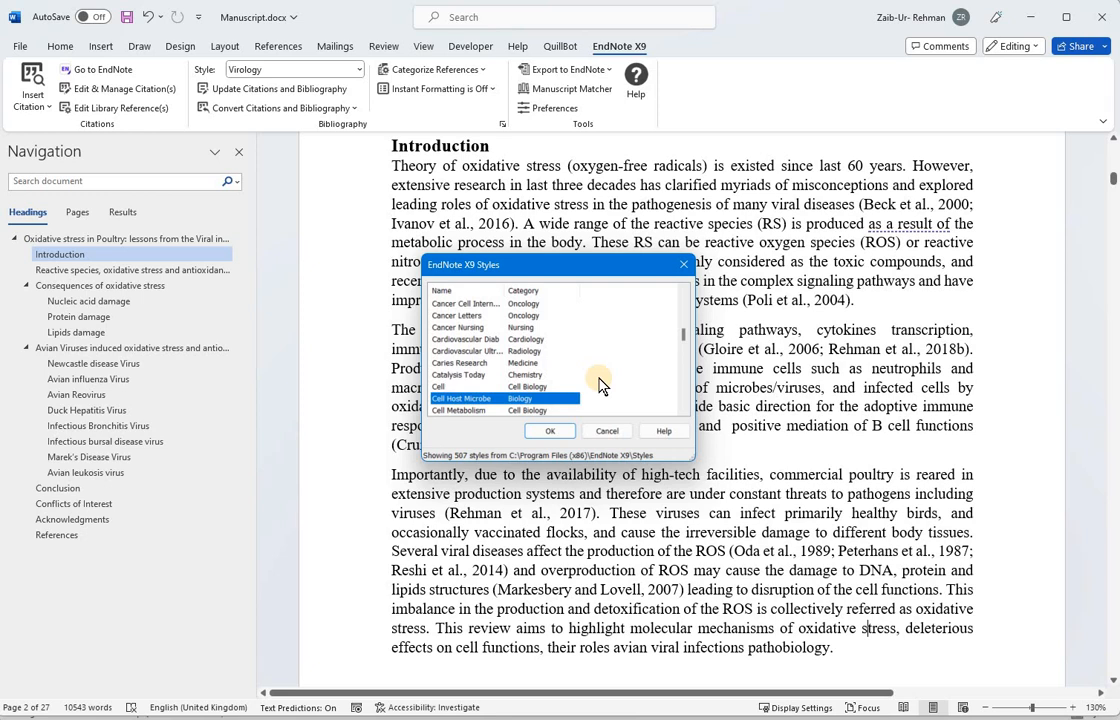
left_click(552, 431)
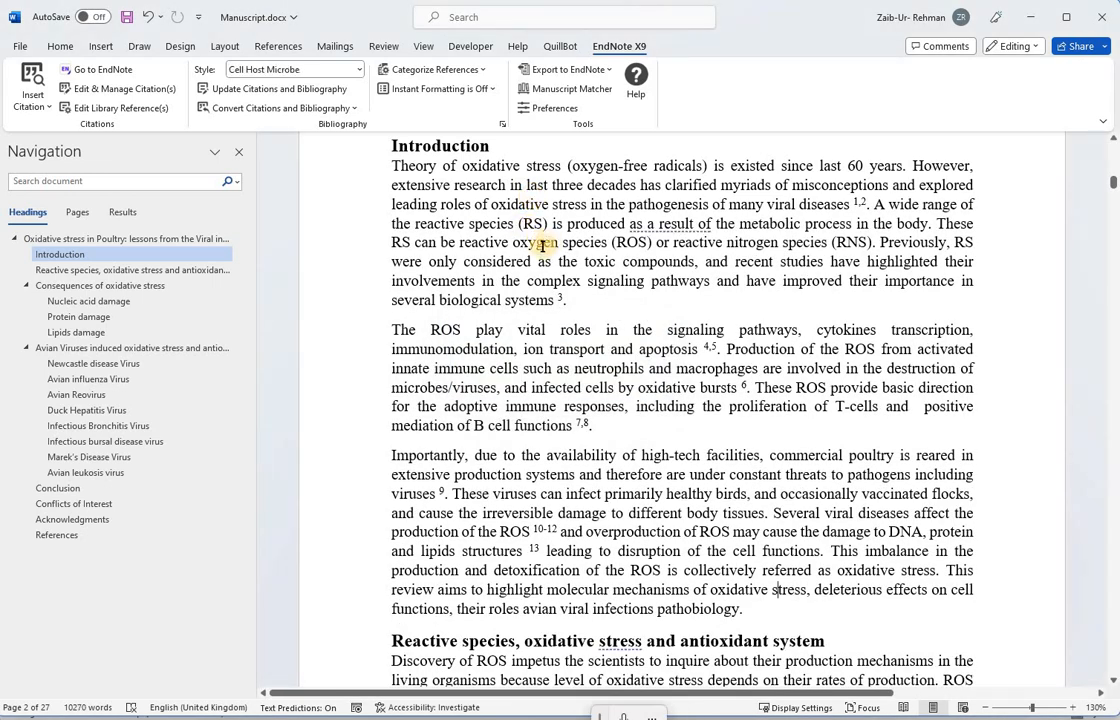
left_click_drag(495, 231, 782, 682)
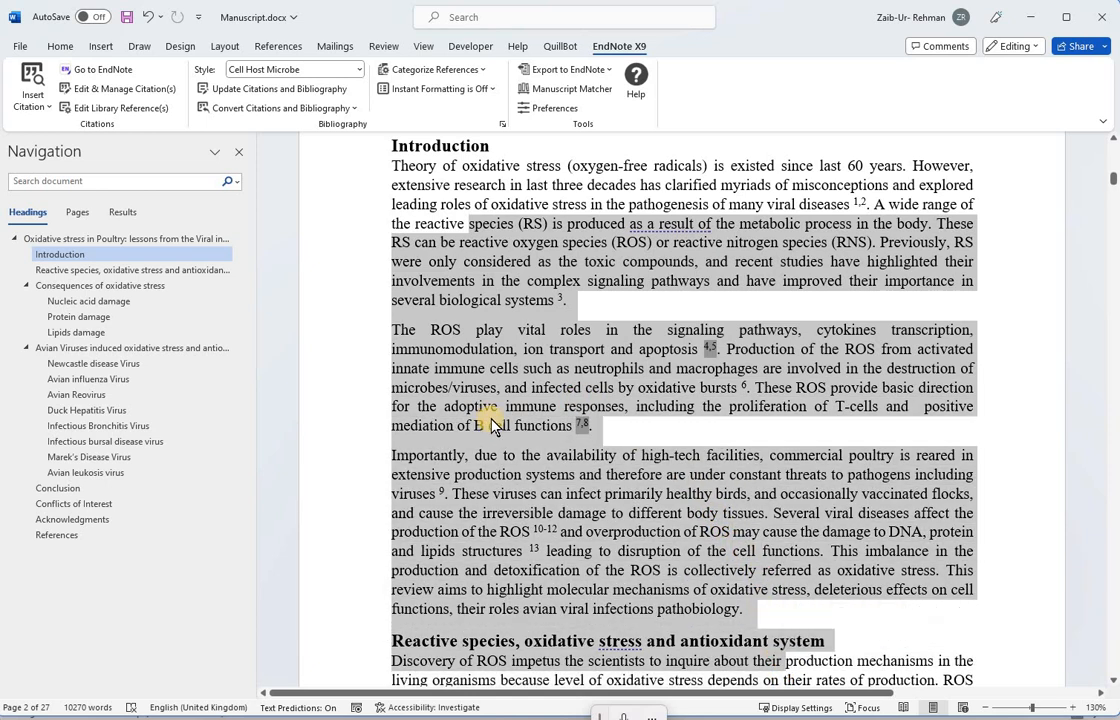